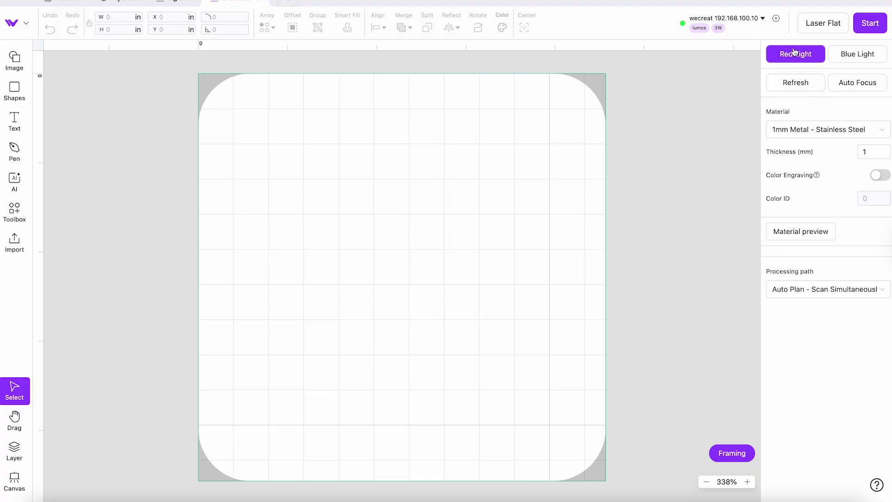
- Keep the stainless steel material at 0.5 mm and enable Color Engraving, accepting Color ID 0
left_click(816, 132)
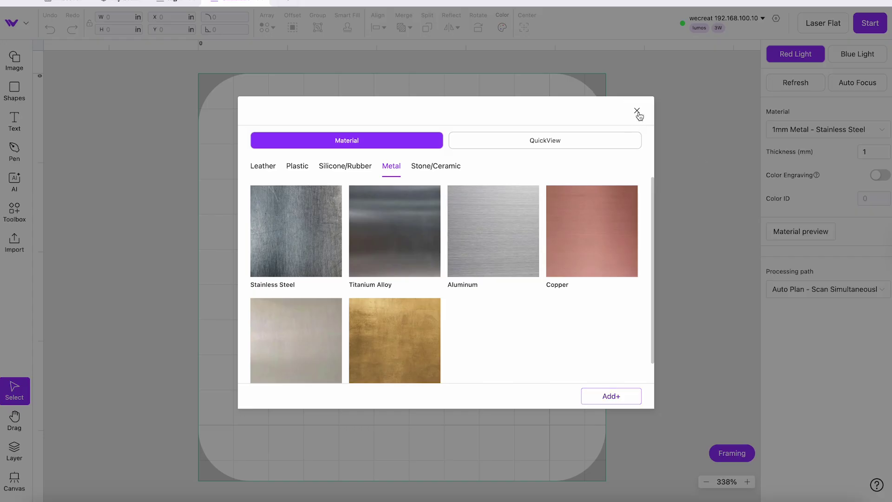
left_click(636, 112)
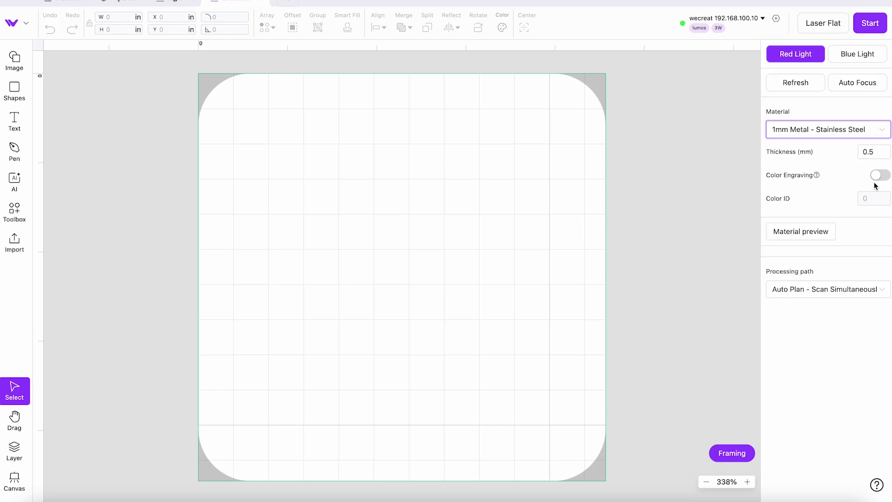
left_click(881, 177)
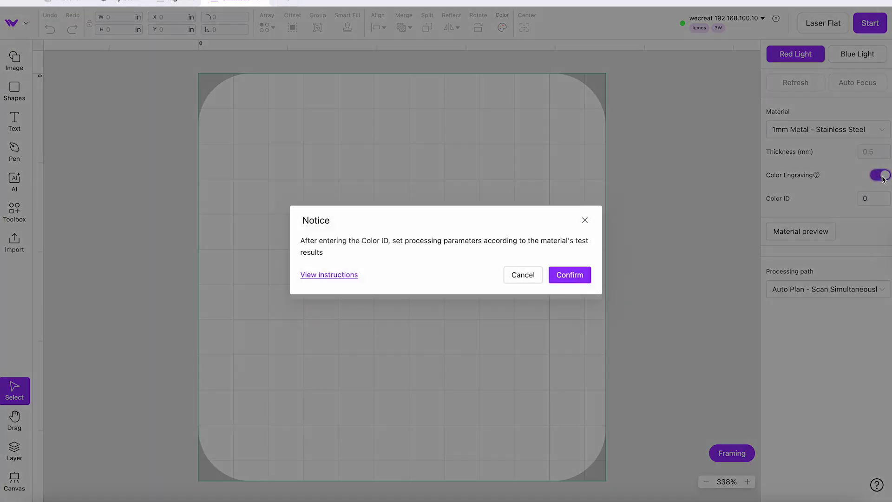
left_click(573, 274)
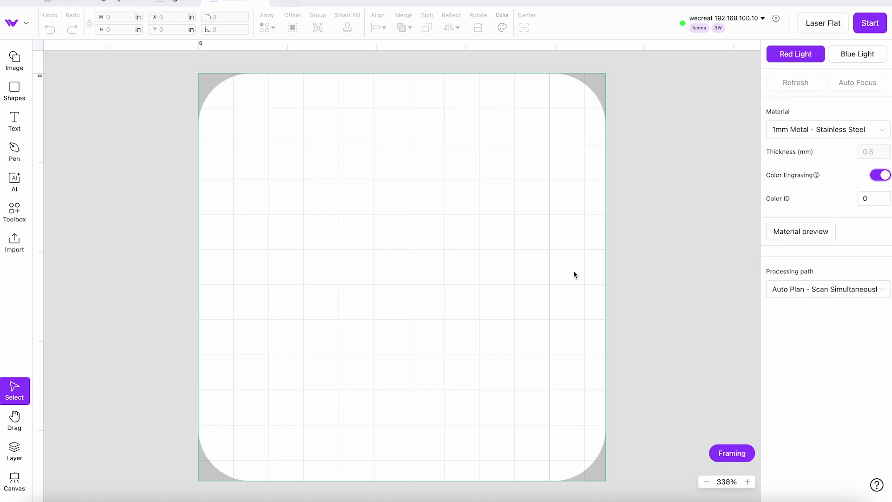
- Launch the colour engraving test from the Toolbox and advance past the manual focus step
left_click(19, 215)
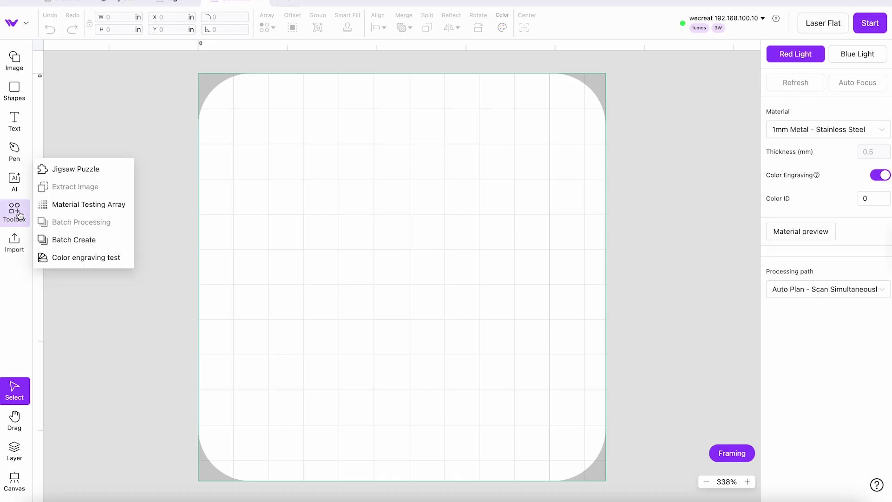
left_click(84, 257)
mouse_move(409, 298)
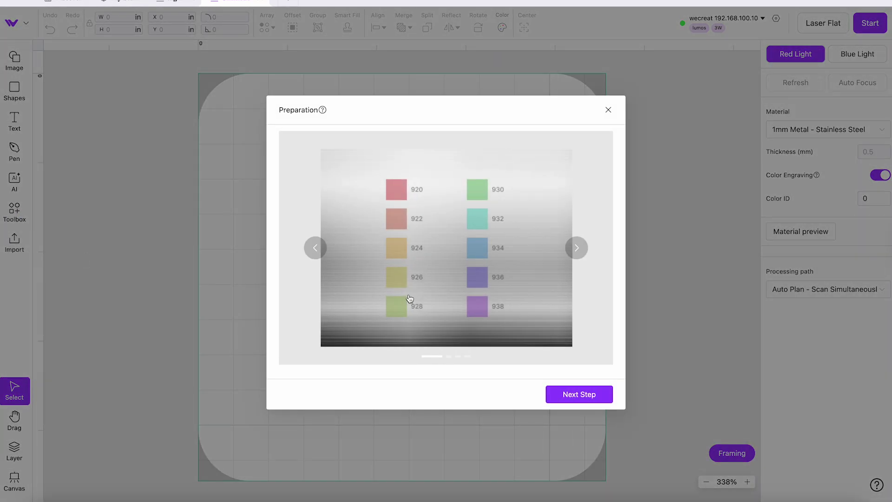
left_click(576, 395)
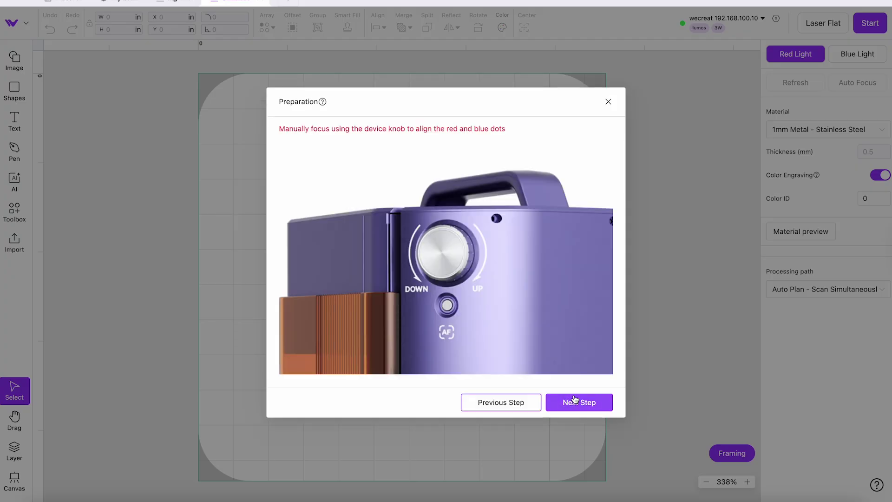
left_click(573, 403)
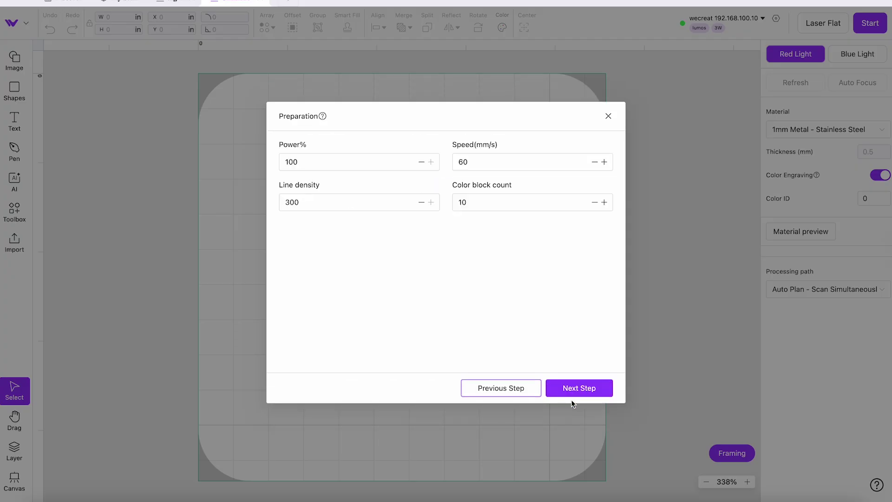
- Set the colour block count to 30 at 100% power, 60 mm/s and line density 300
left_click(472, 202)
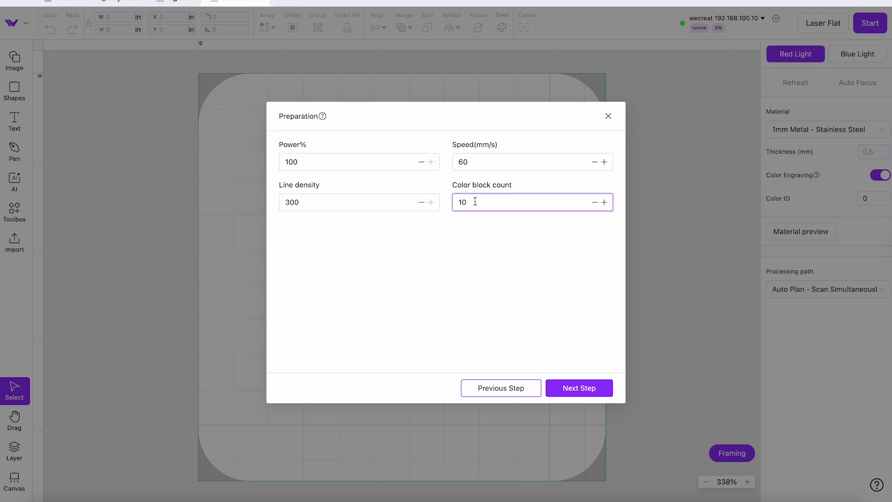
type("30")
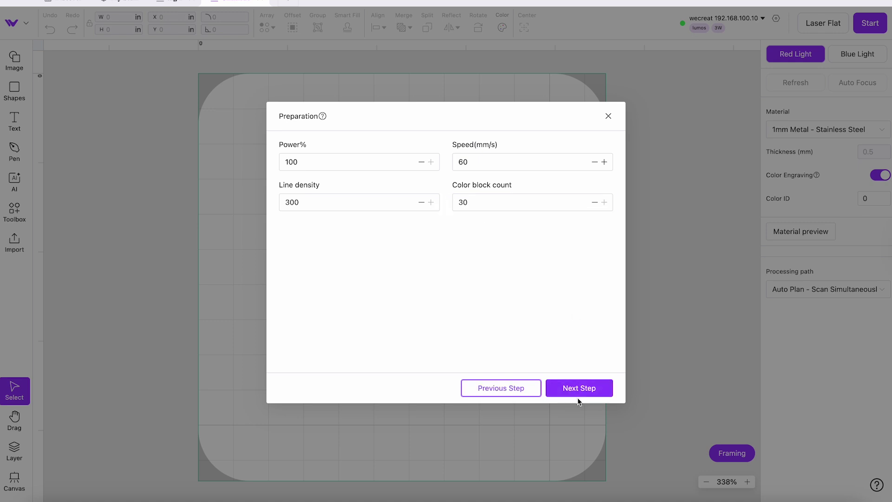
left_click(578, 390)
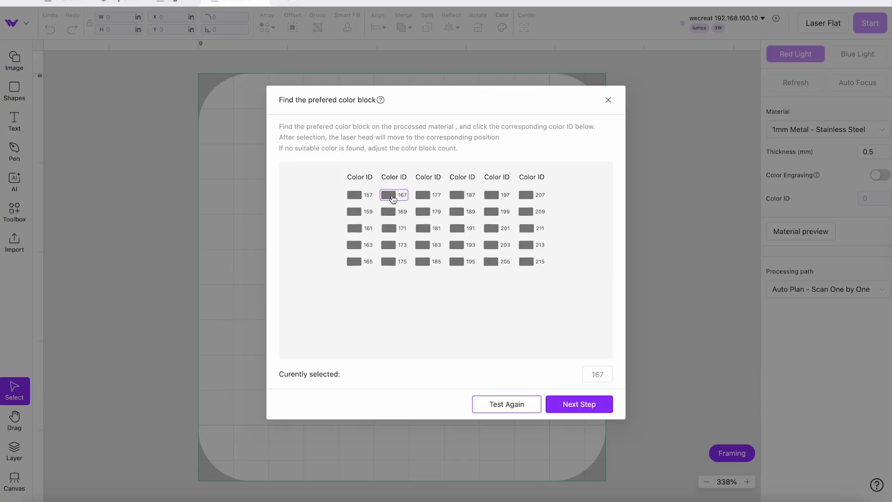
- Review the 5×5 array settings for Color ID 167 (60–100% power, 10–50 mm/s) and preview placement
left_click(569, 404)
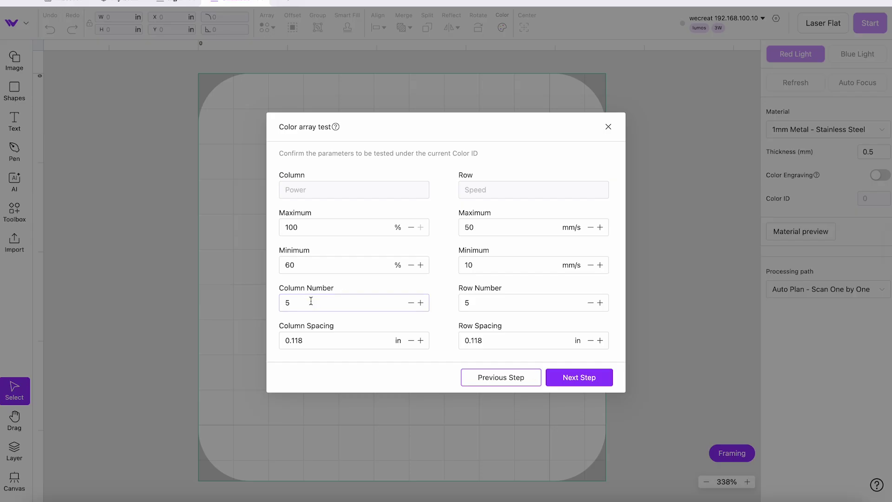
left_click(555, 302)
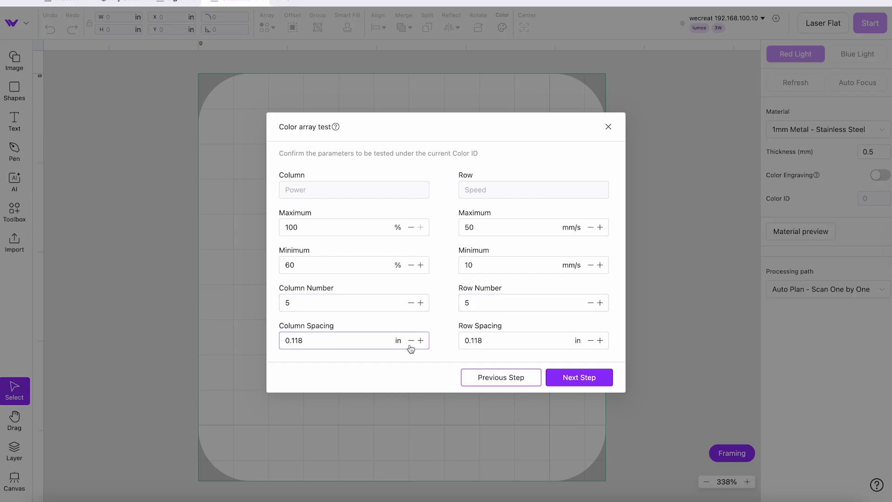
left_click(572, 379)
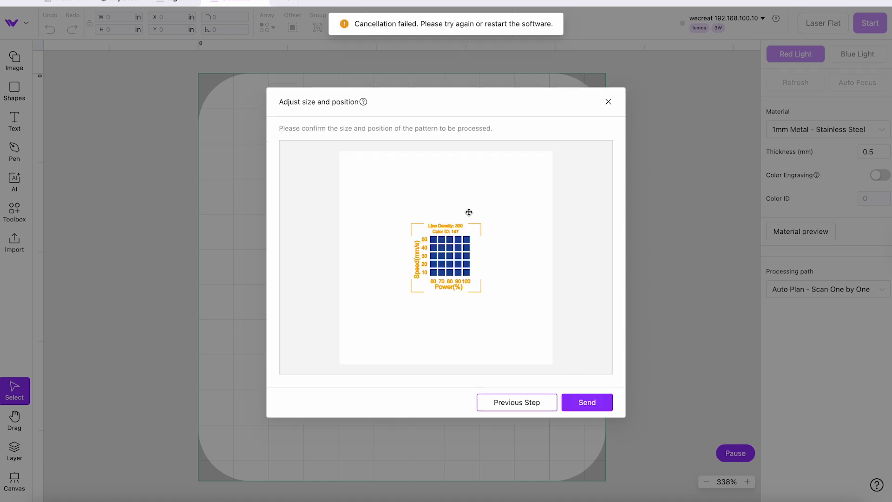
- Select the colour array test pattern in the size and position preview to finish the test
left_click(448, 260)
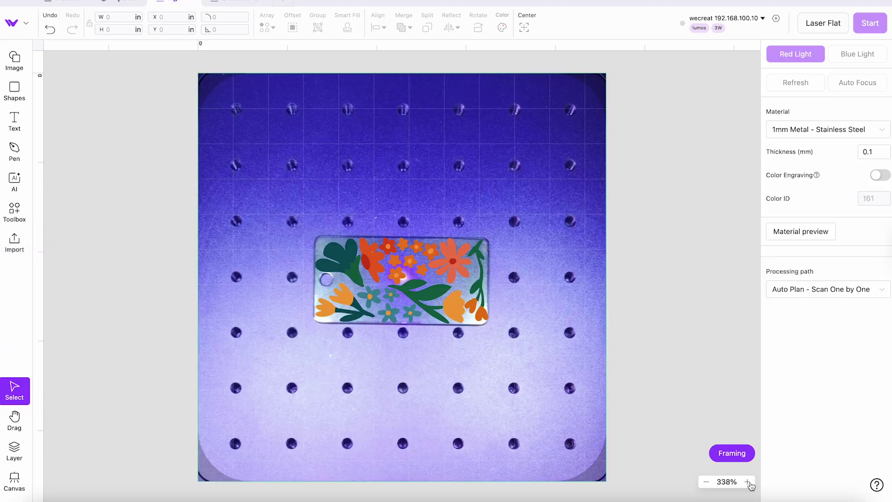
- Zoom in on the flower tag and dismiss the focal-point reminder to load the camera view
left_click(747, 482)
left_click(746, 482)
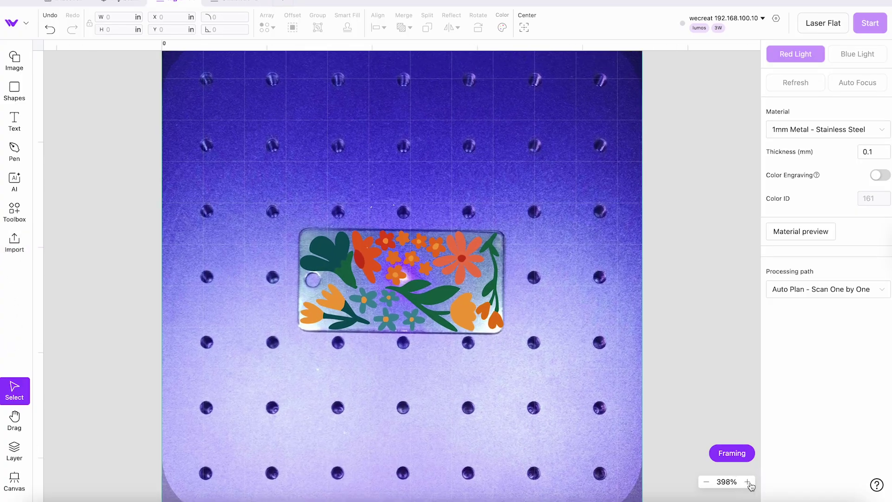
left_click(748, 482)
left_click(747, 482)
left_click(747, 481)
left_click(747, 482)
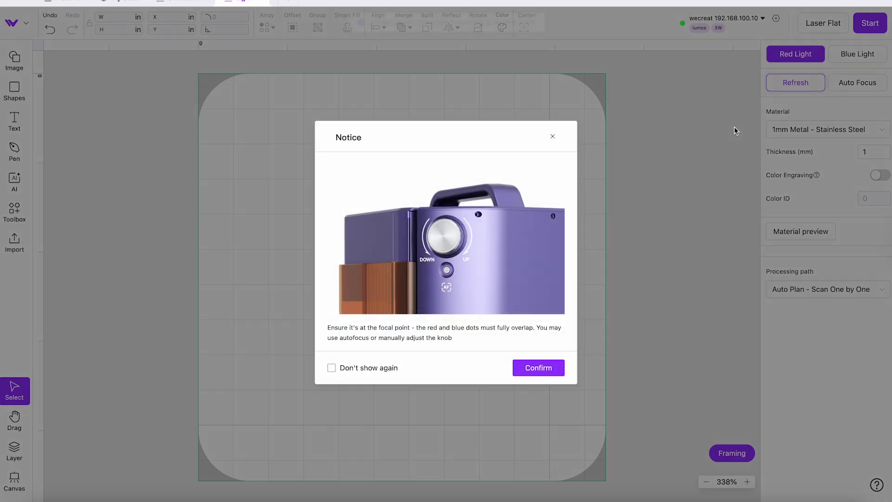
left_click(545, 368)
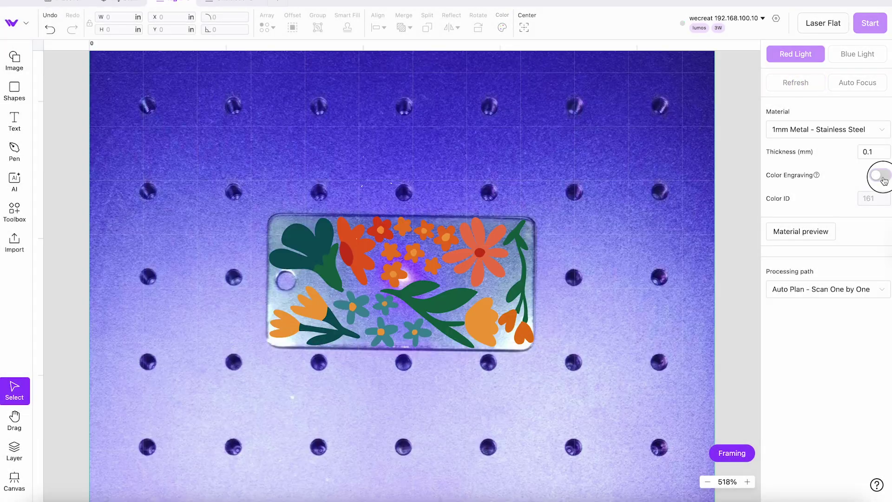
- Enable Color Engraving for the steel tag, acknowledge the notice and select Color ID 161
left_click(882, 177)
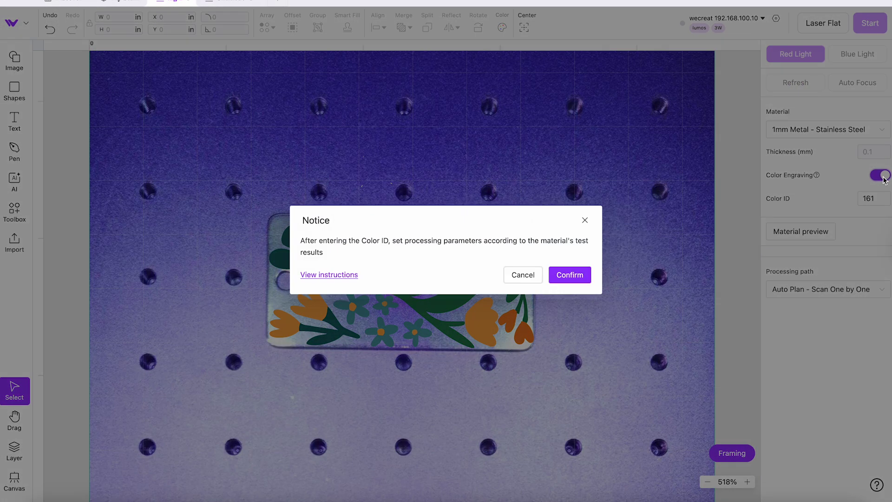
left_click(569, 275)
double_click(880, 202)
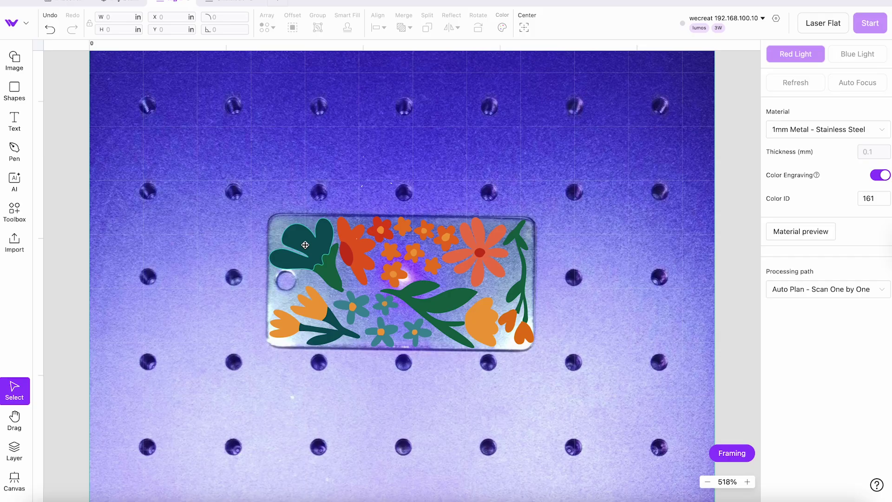
- Check Fill Engrave settings on the left leaf, orange flowers, red flower and orange-red leaf
left_click(305, 244)
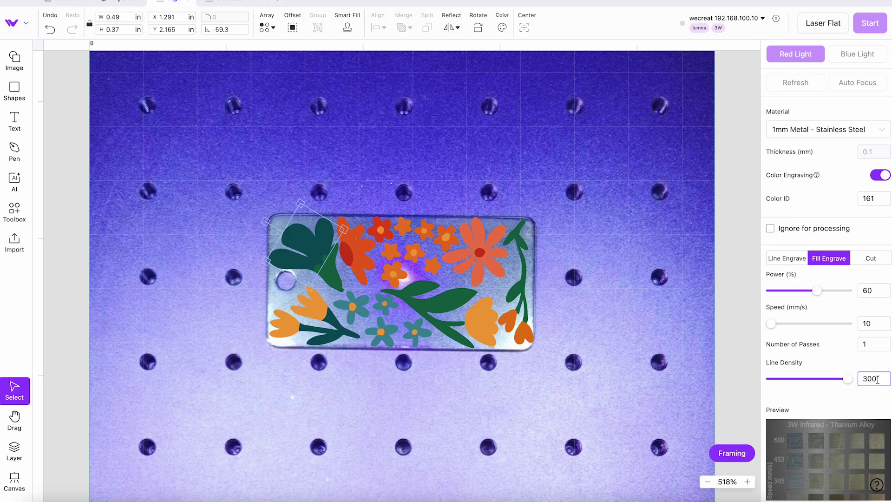
left_click(472, 236)
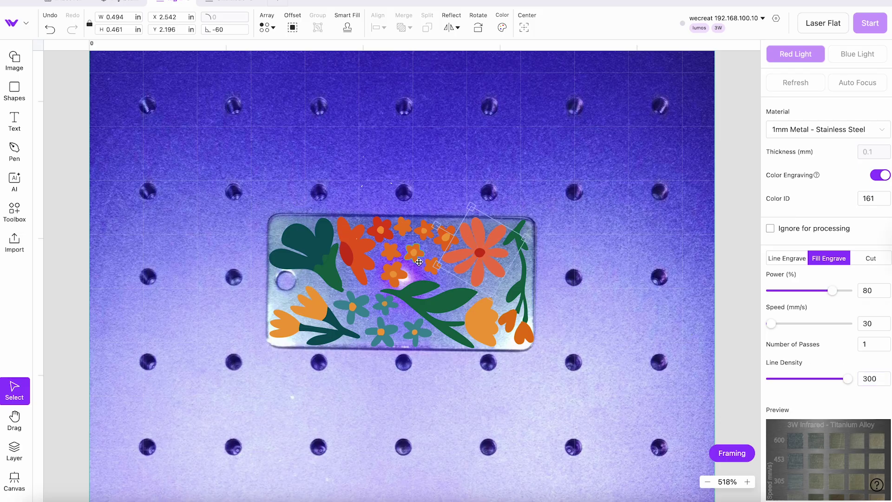
left_click(390, 274)
left_click(413, 253)
left_click(387, 227)
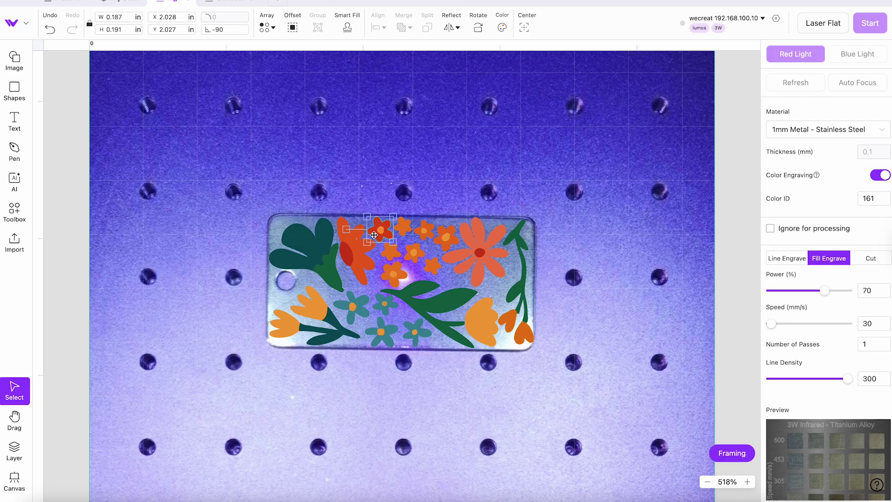
left_click(380, 231)
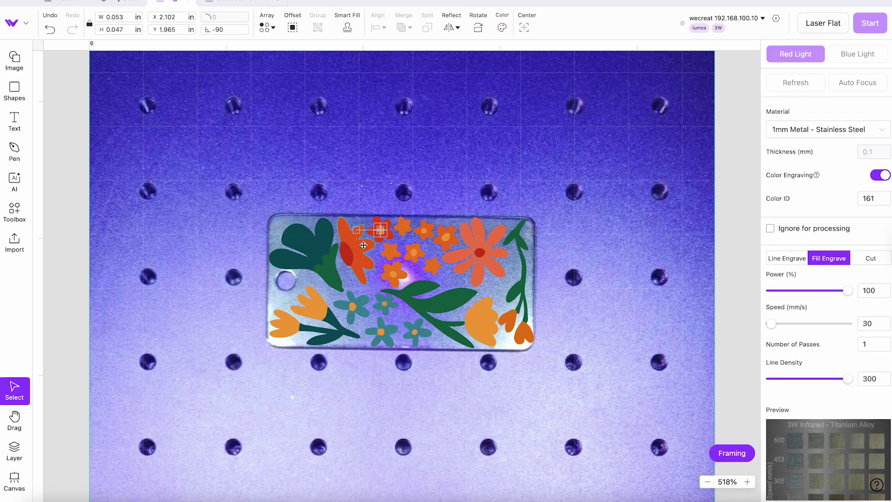
left_click(359, 243)
left_click(350, 251)
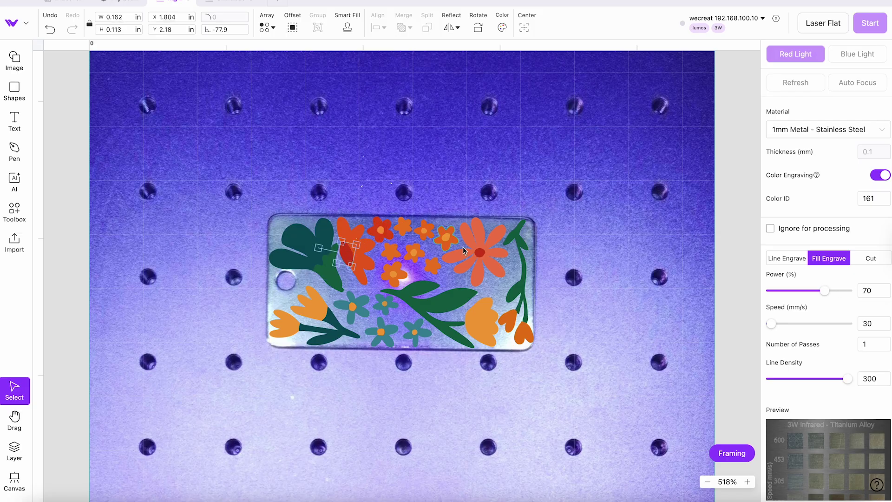
- Check Fill Engrave settings on the tulips, stems, teal flower and leaves, ending at 100% power, 10 mm/s
left_click(481, 242)
left_click(505, 321)
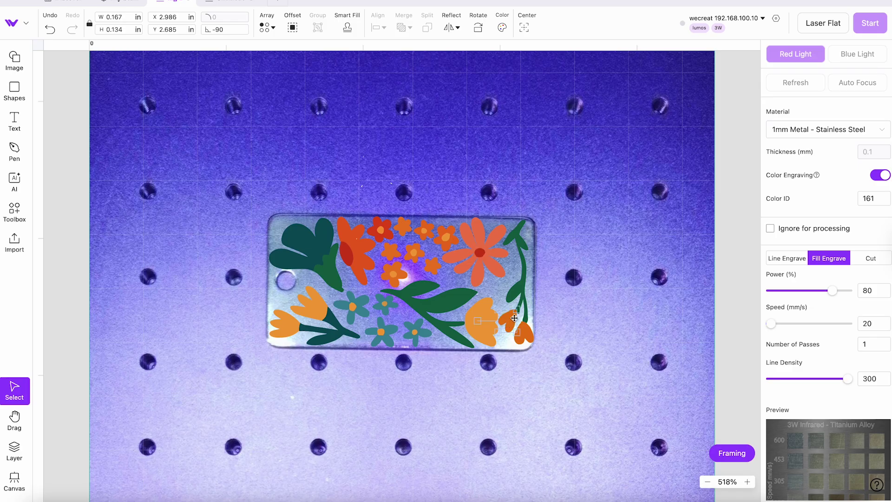
left_click(522, 283)
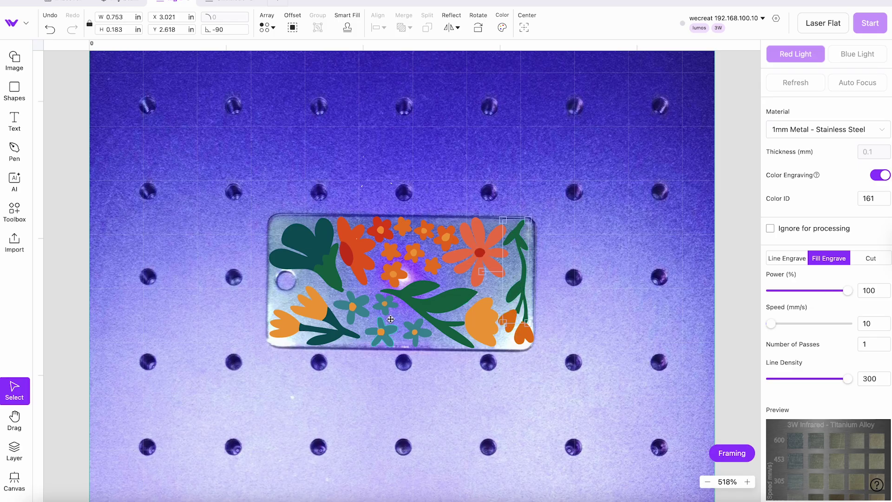
left_click(348, 261)
left_click(354, 304)
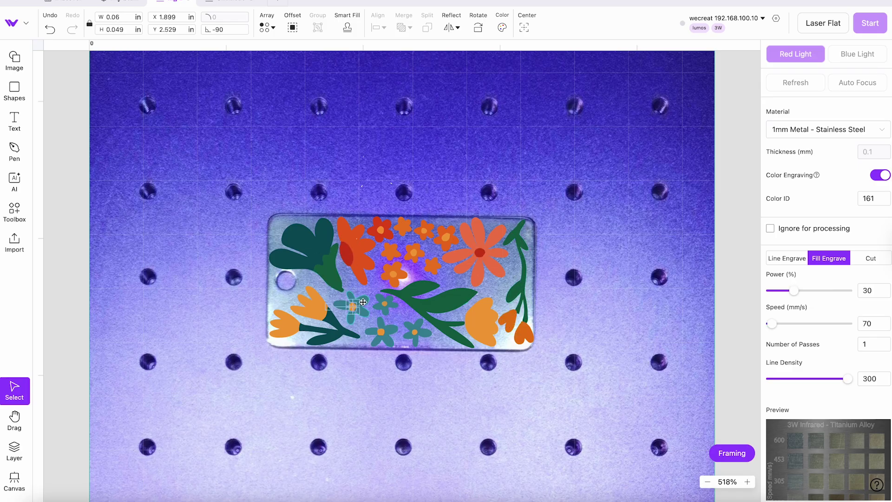
left_click(313, 306)
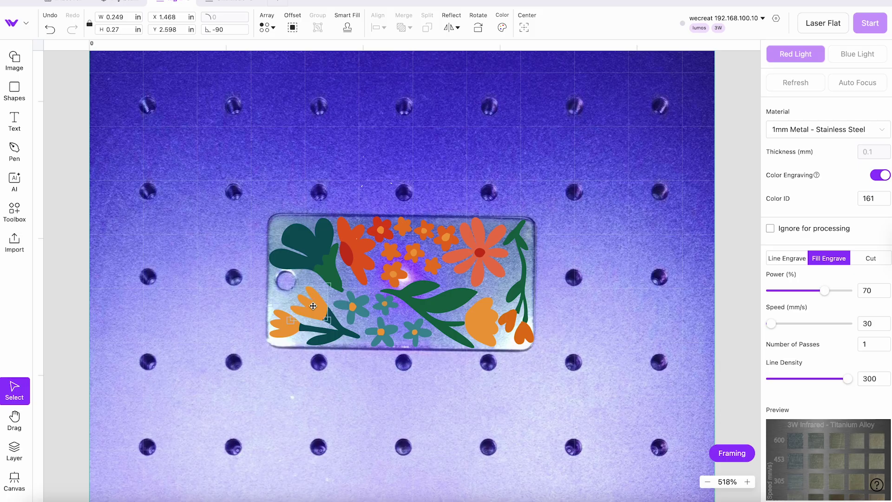
left_click(281, 324)
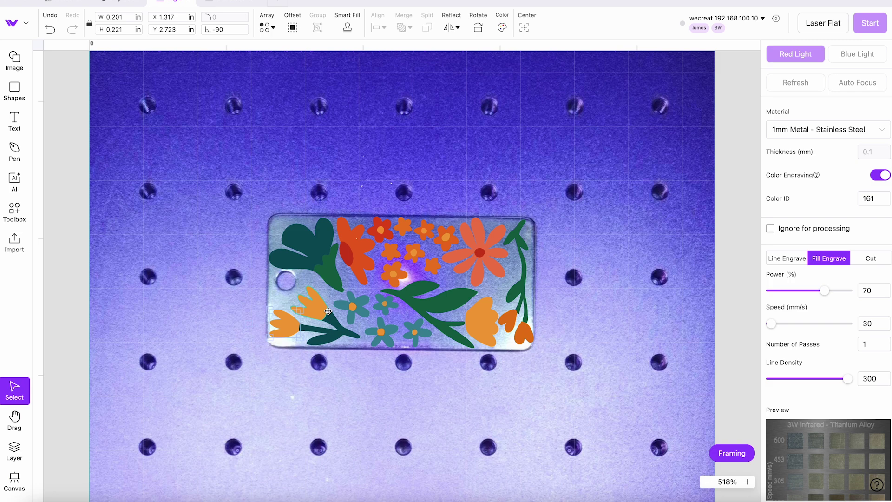
left_click(344, 329)
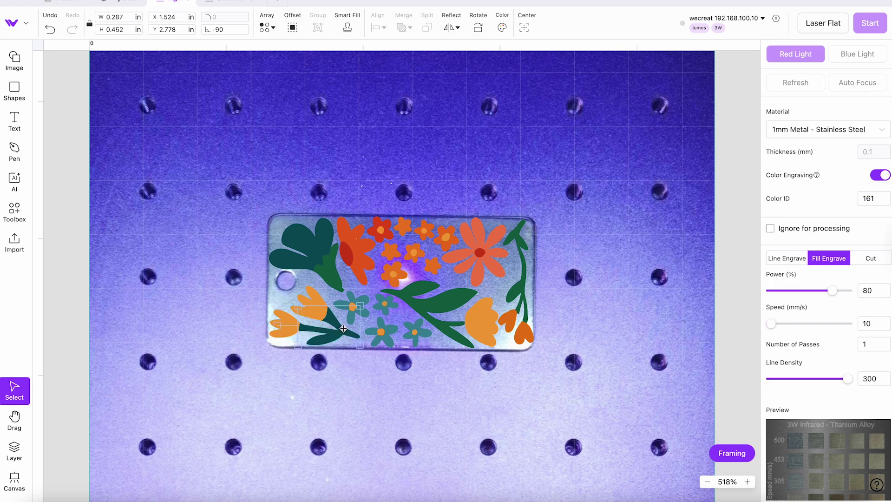
left_click(384, 303)
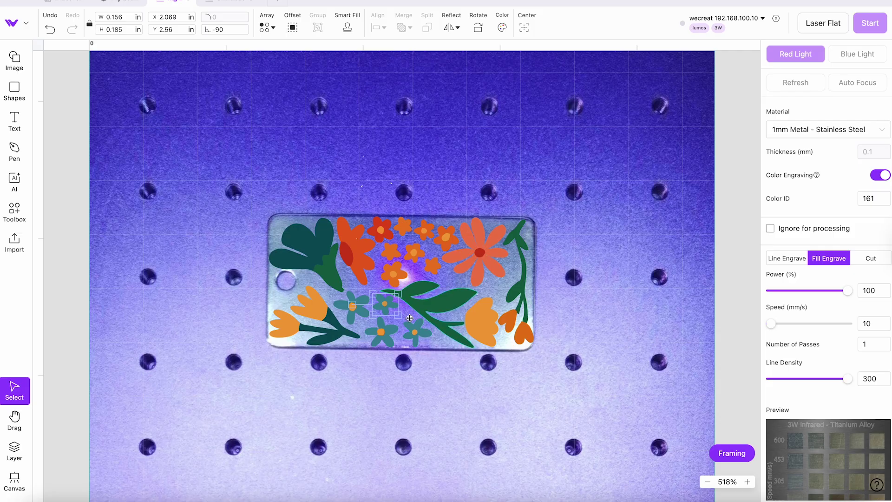
left_click(445, 307)
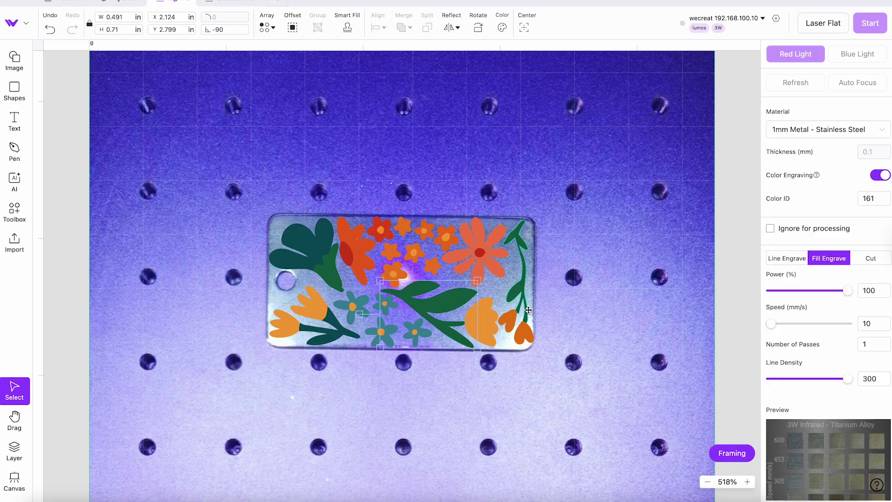